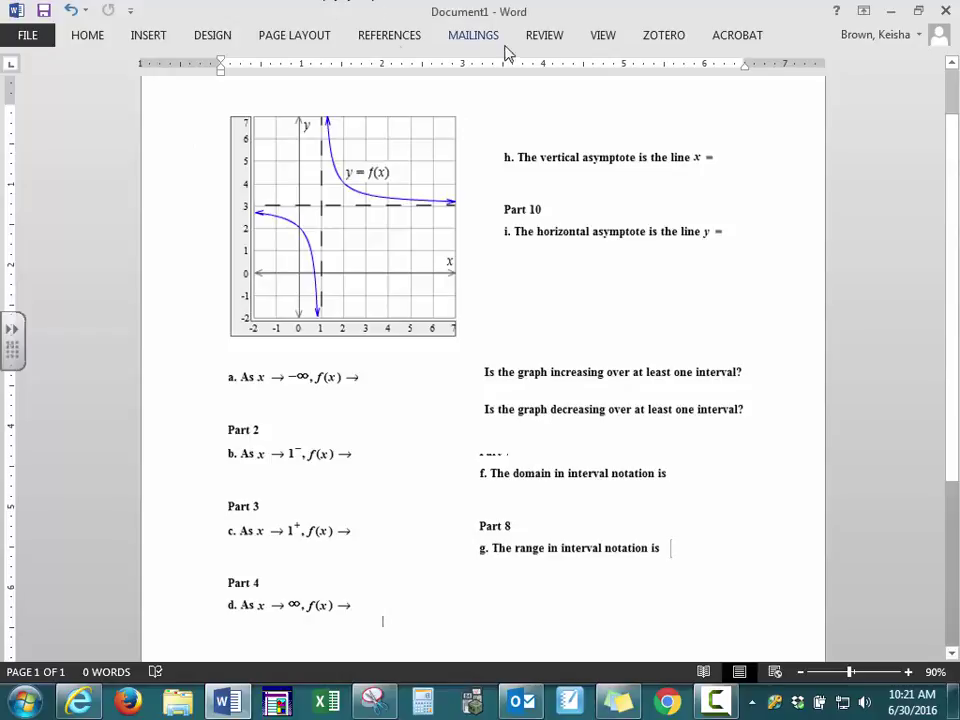
# Draw a small bordered text box after part a's arrow holding the answer 3.
pyautogui.click(148, 35)
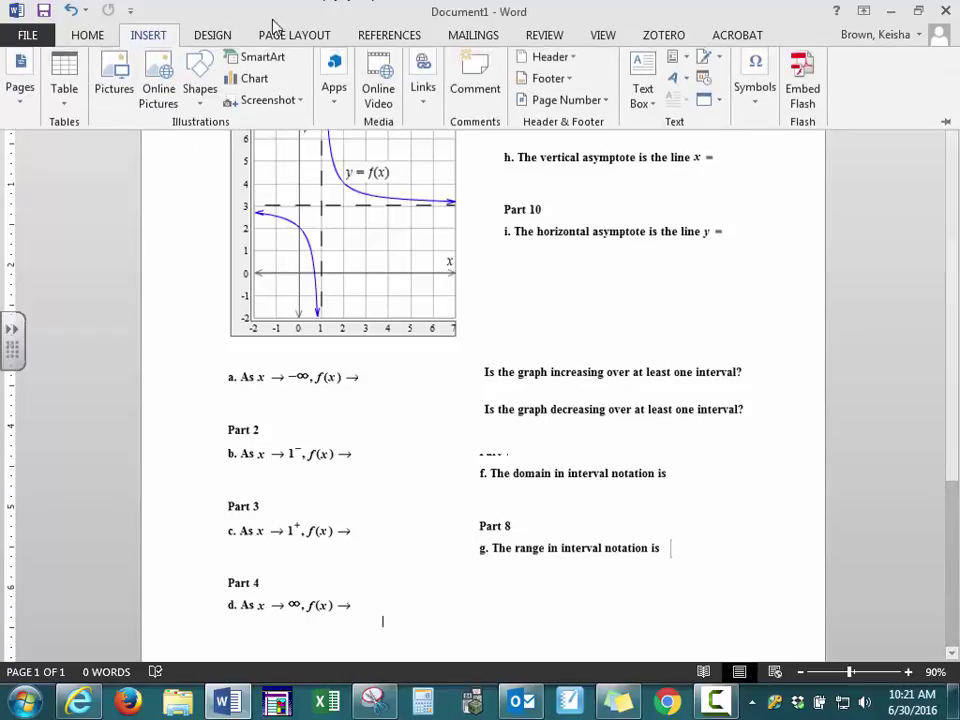
pyautogui.click(638, 110)
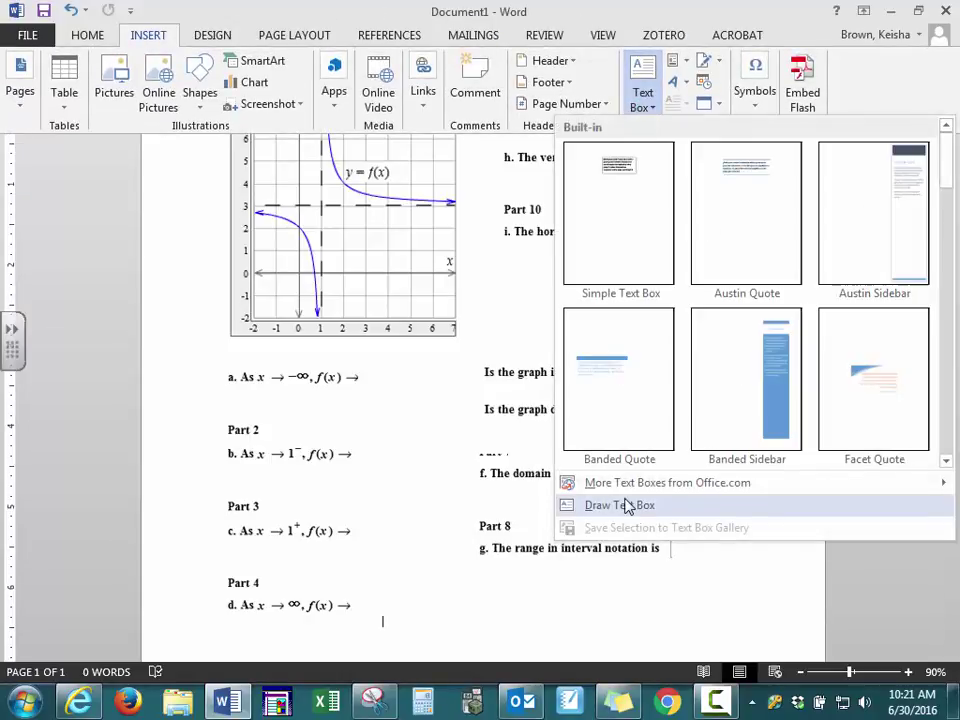
pyautogui.click(643, 506)
pyautogui.moveTo(370, 369); pyautogui.dragTo(392, 397)
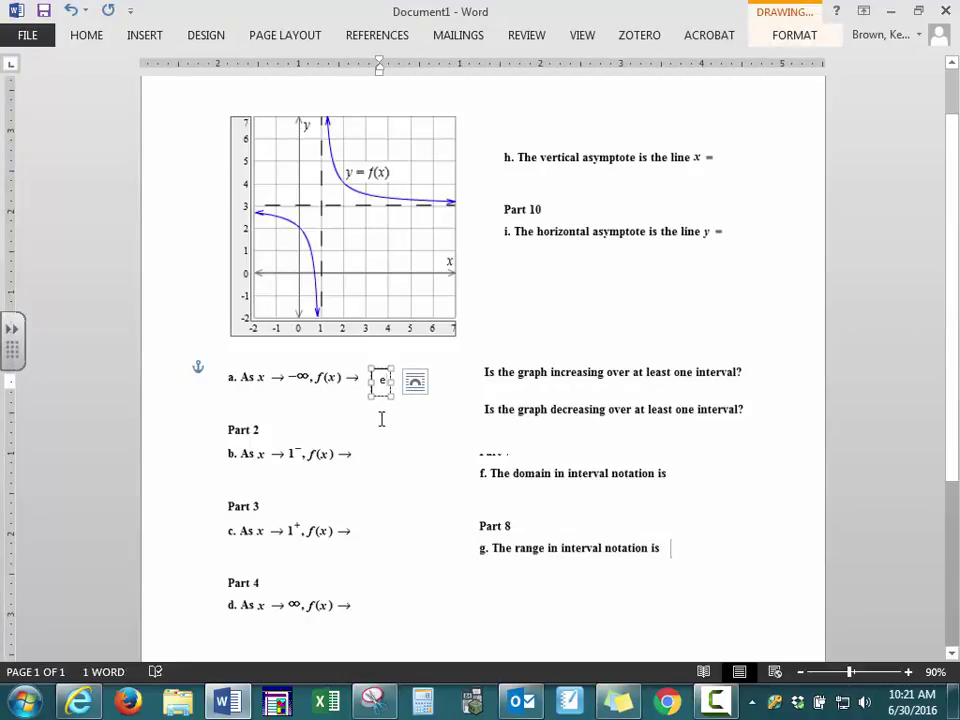
pyautogui.click(390, 469)
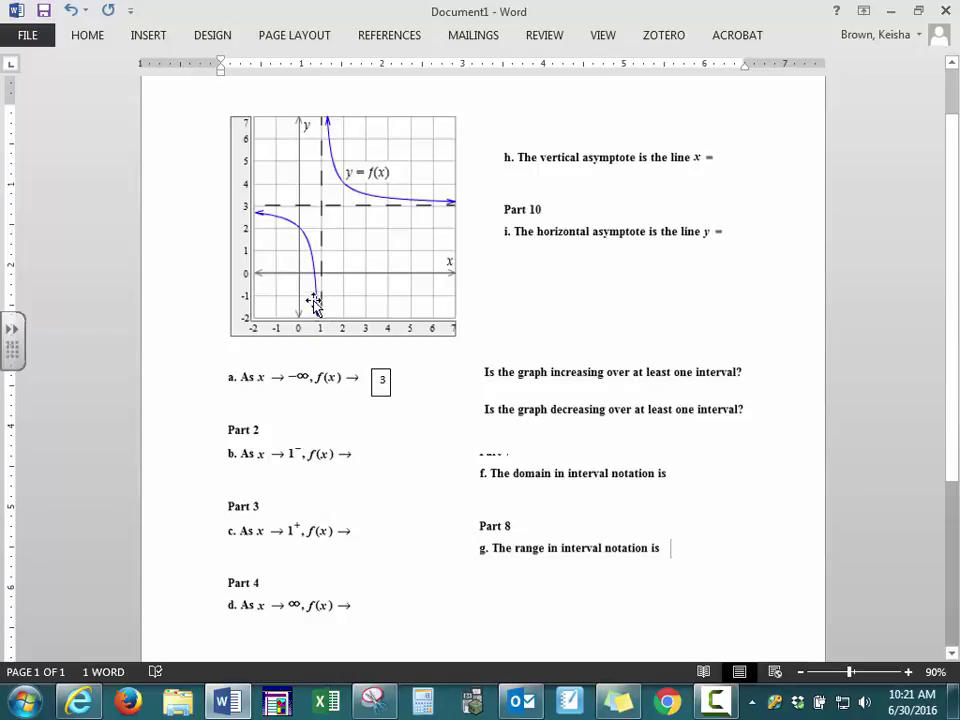
# Duplicate part a's 3 answer box and move the copy beside part b's arrow.
pyautogui.click(383, 396)
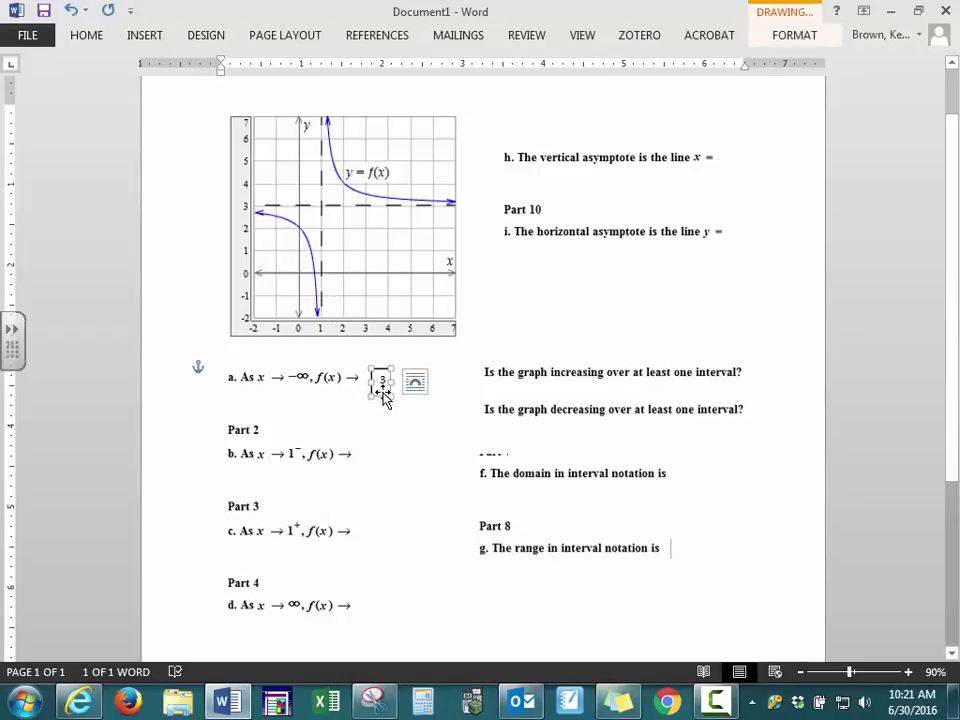
pyautogui.press('Escape')
pyautogui.rightClick(377, 452)
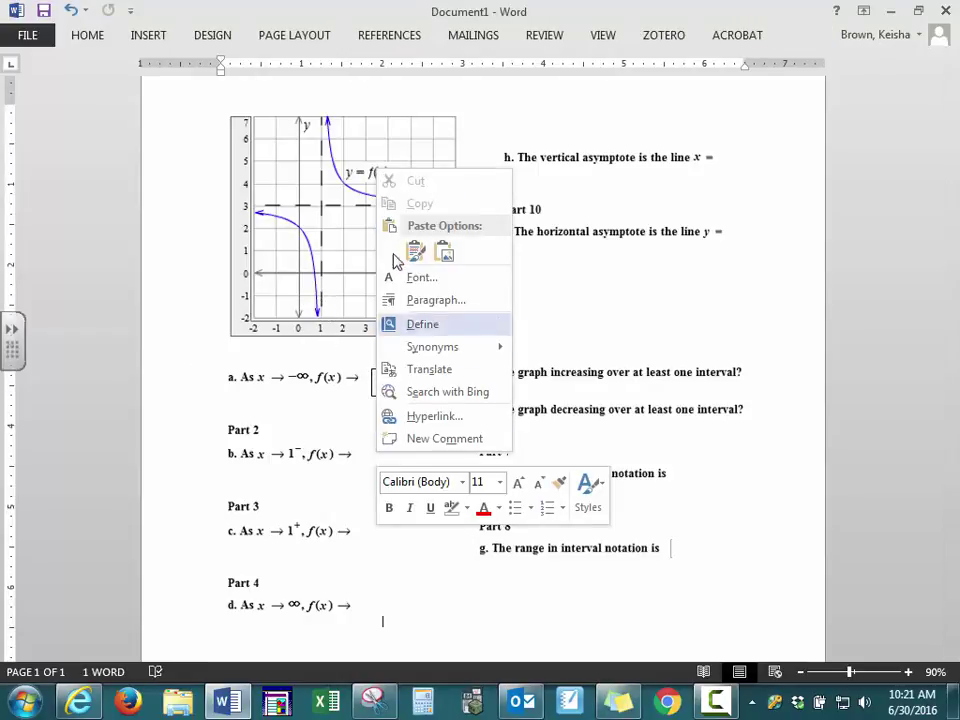
pyautogui.click(419, 245)
pyautogui.click(222, 374)
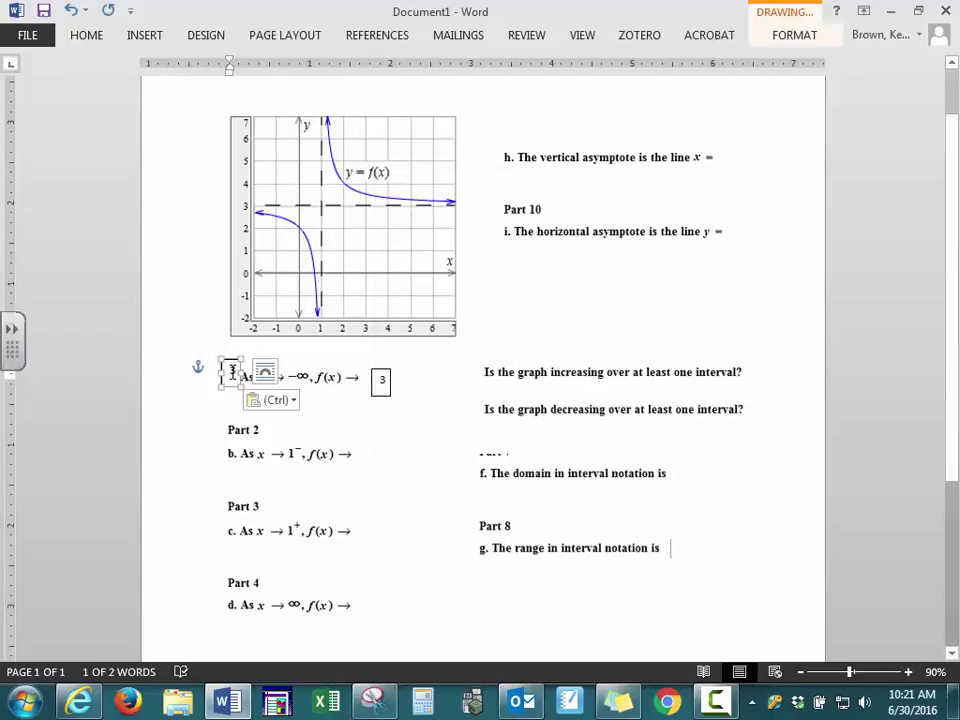
pyautogui.moveTo(232, 362); pyautogui.dragTo(372, 452)
# Change the copied box's text to −∞ with the infinity symbol and widen it to fit.
pyautogui.doubleClick(373, 456)
pyautogui.write('-')
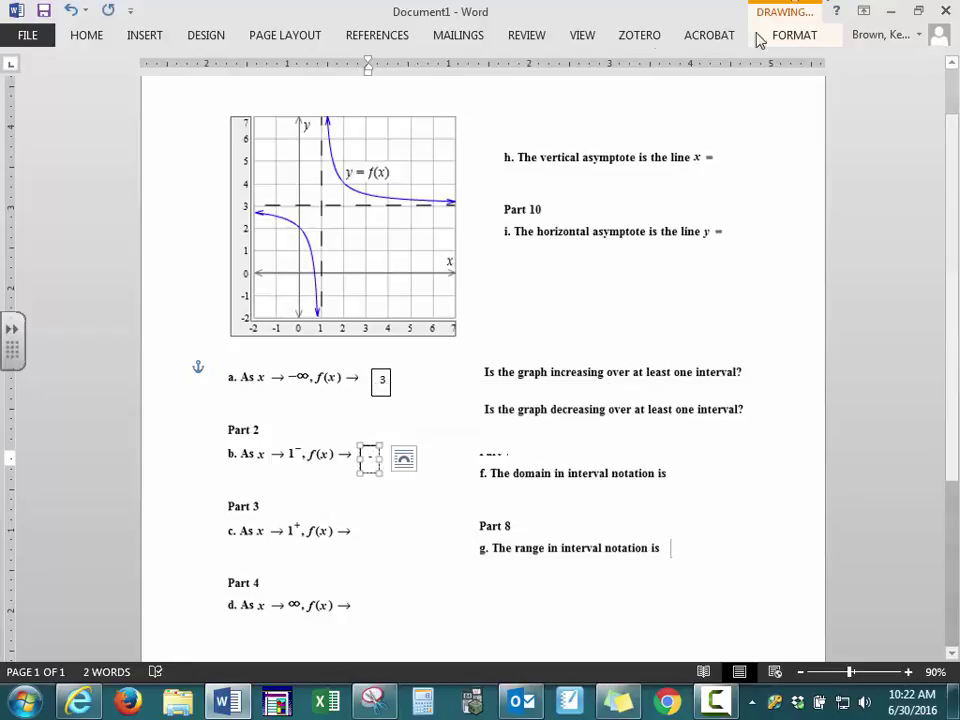
pyautogui.click(144, 35)
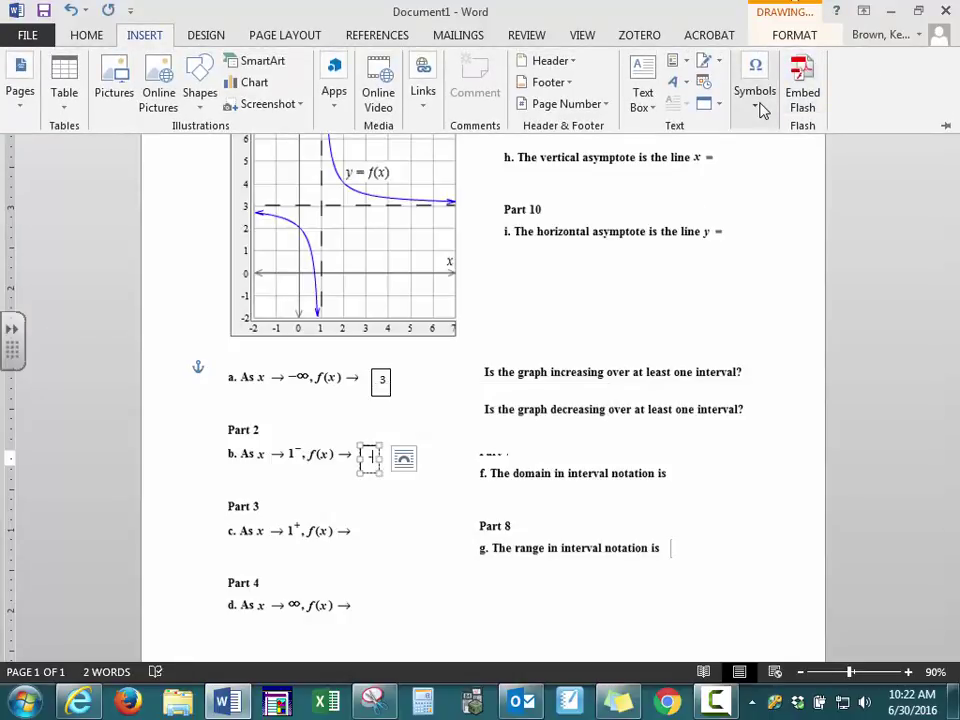
pyautogui.click(757, 108)
pyautogui.click(803, 165)
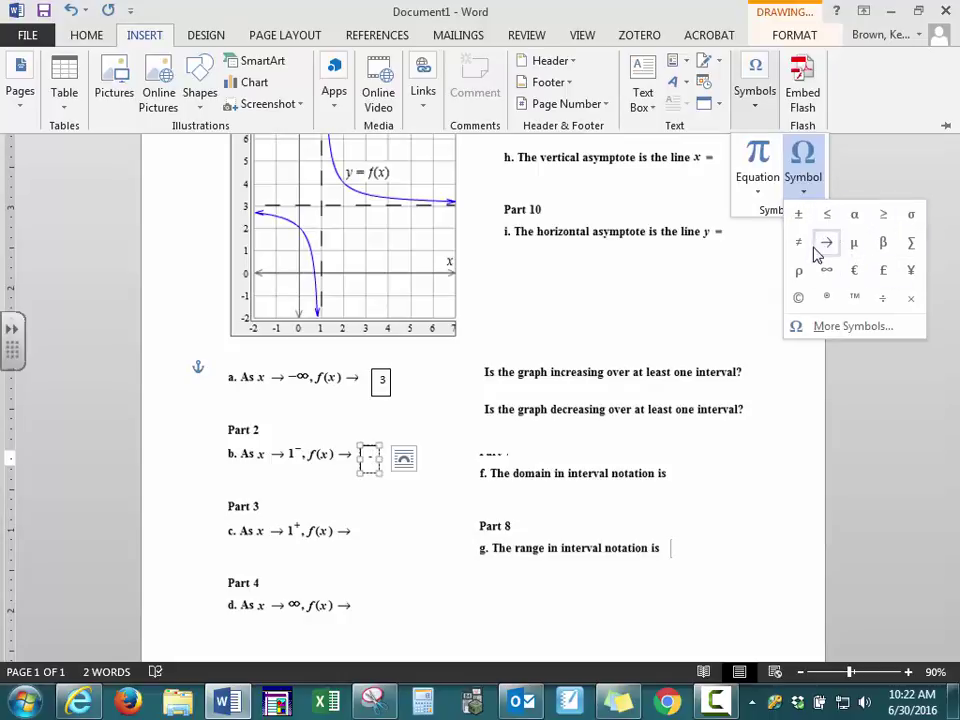
pyautogui.press('Escape')
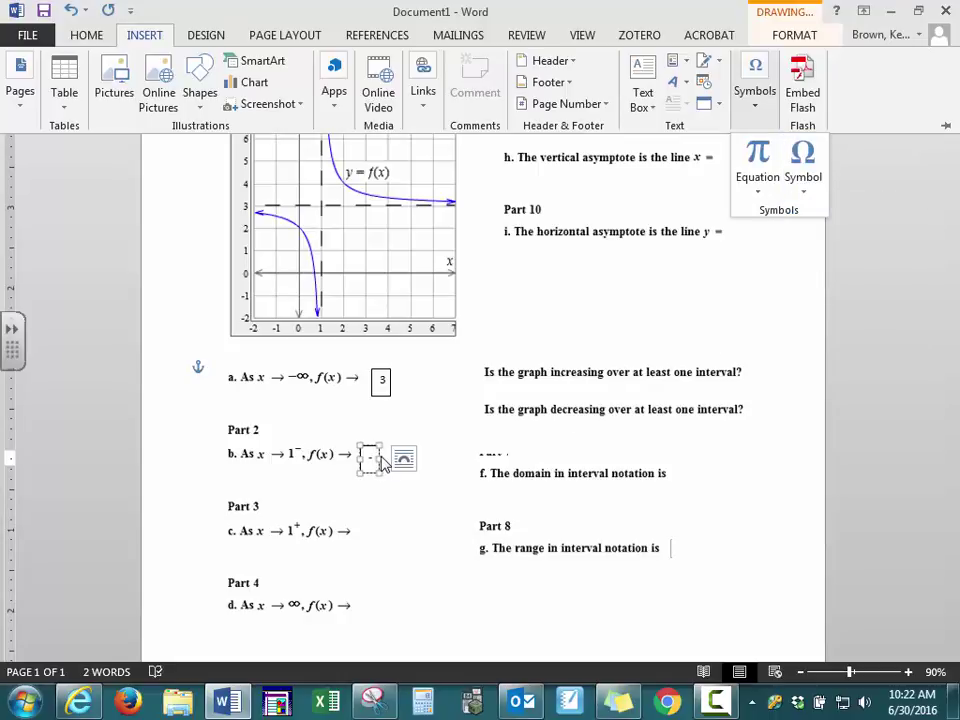
pyautogui.click(381, 470)
pyautogui.click(378, 462)
pyautogui.moveTo(380, 474)
pyautogui.mouseDown()
pyautogui.moveTo(407, 467)
pyautogui.moveTo(392, 456)
pyautogui.moveTo(411, 460)
pyautogui.mouseUp()
pyautogui.click(382, 621)
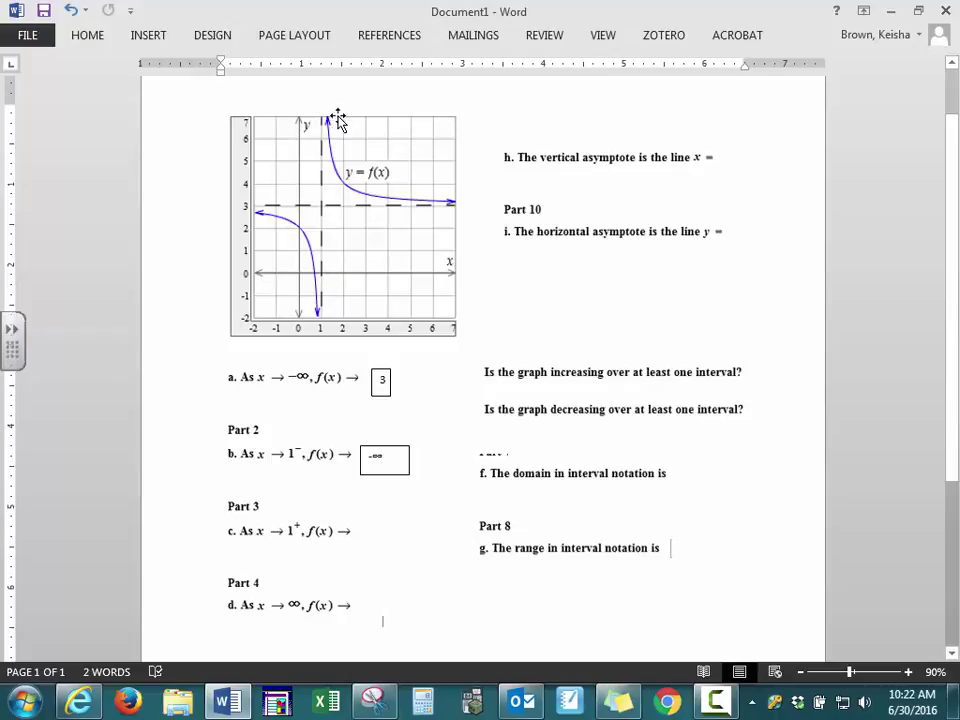
# Paste a copy of the −∞ box beside part c's arrow and edit it to read ∞.
pyautogui.click(396, 455)
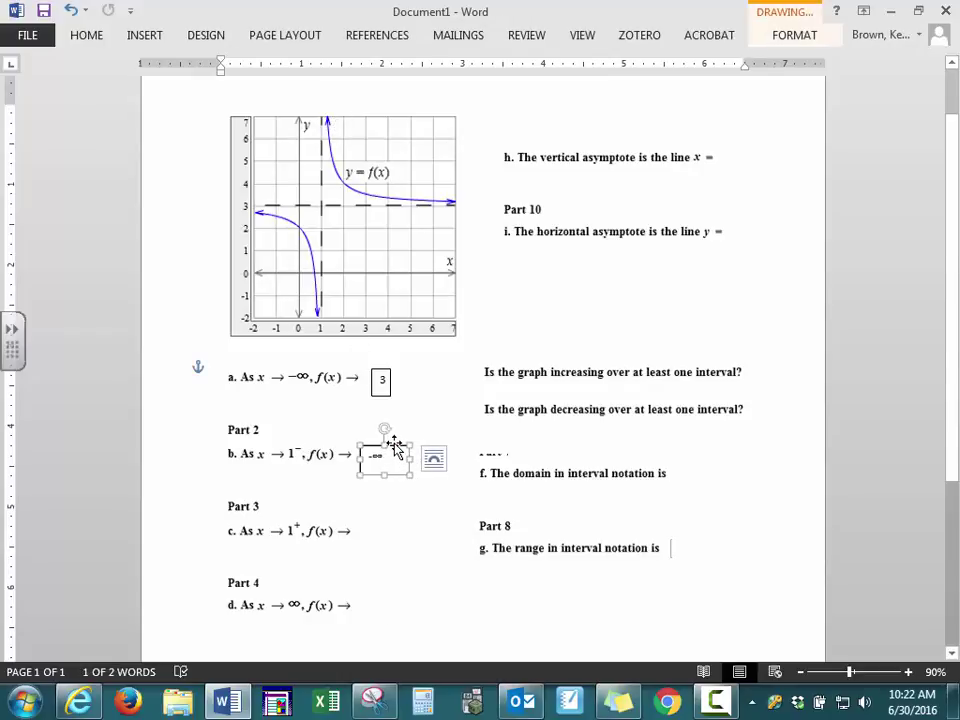
pyautogui.click(368, 536)
pyautogui.hotkey('ctrl', 'v')
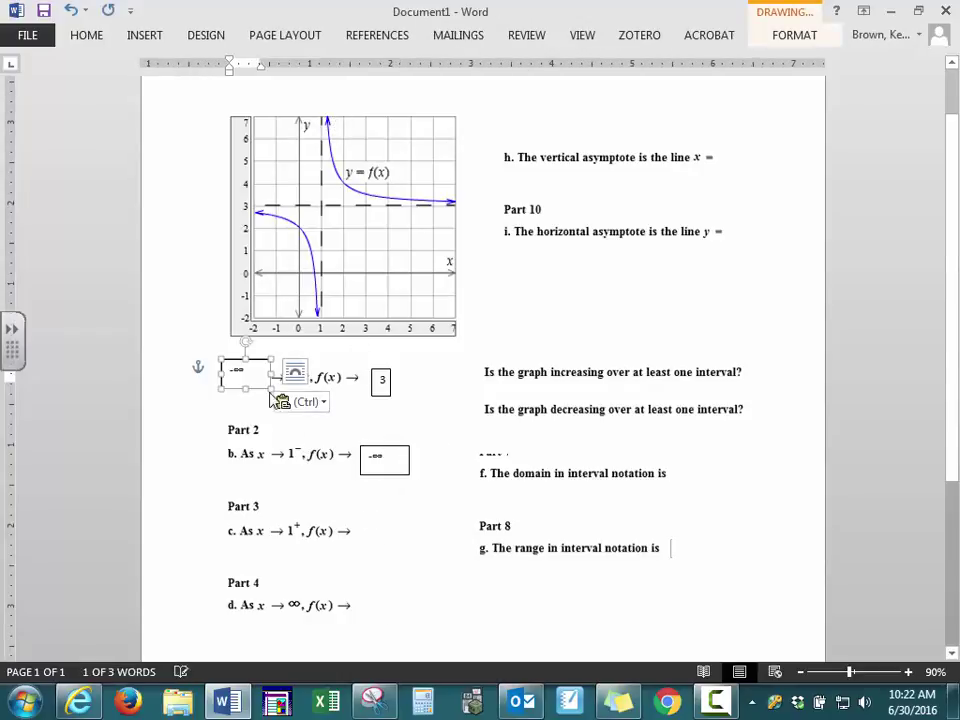
pyautogui.moveTo(264, 360); pyautogui.dragTo(406, 522)
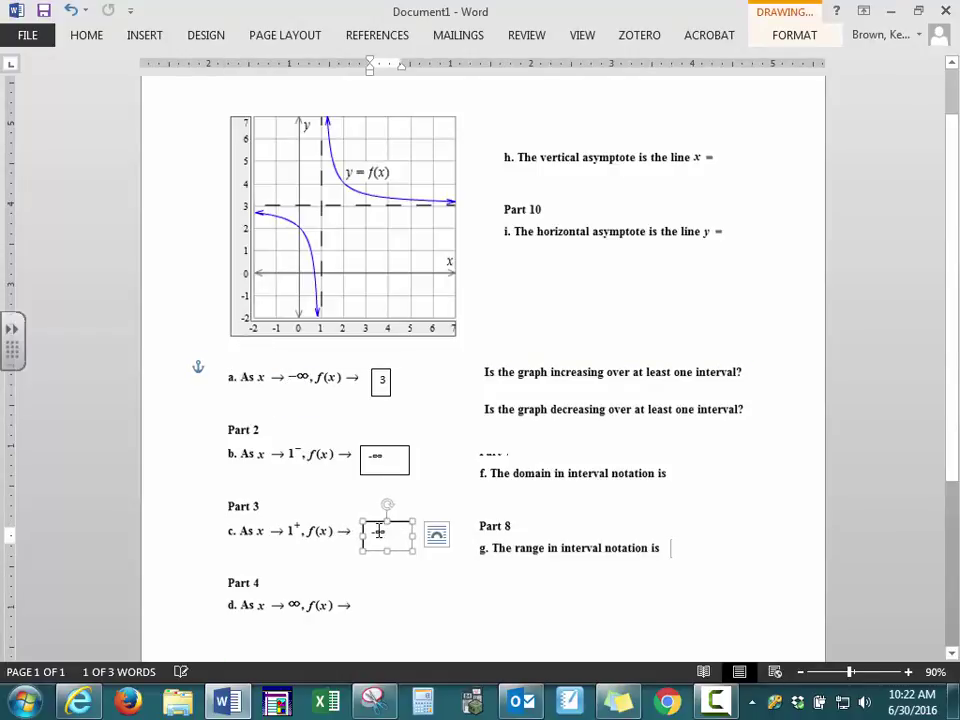
pyautogui.write('+')
pyautogui.hotkey('ctrl', 'z')
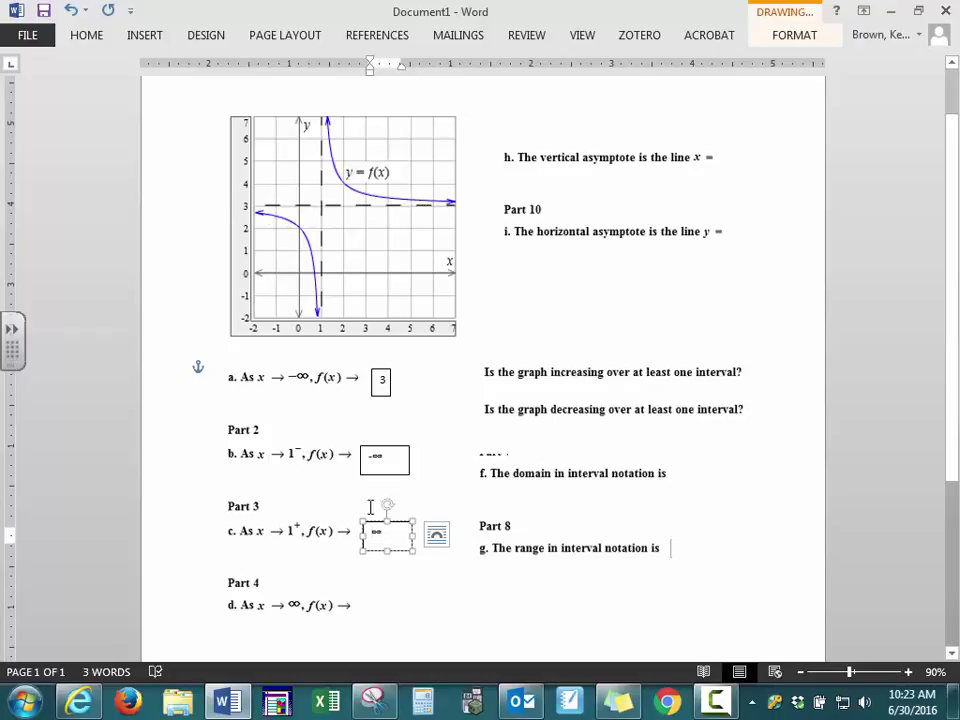
# Paste a copy of part a's 3 box and place it after part d's f(x) → arrow.
pyautogui.click(383, 393)
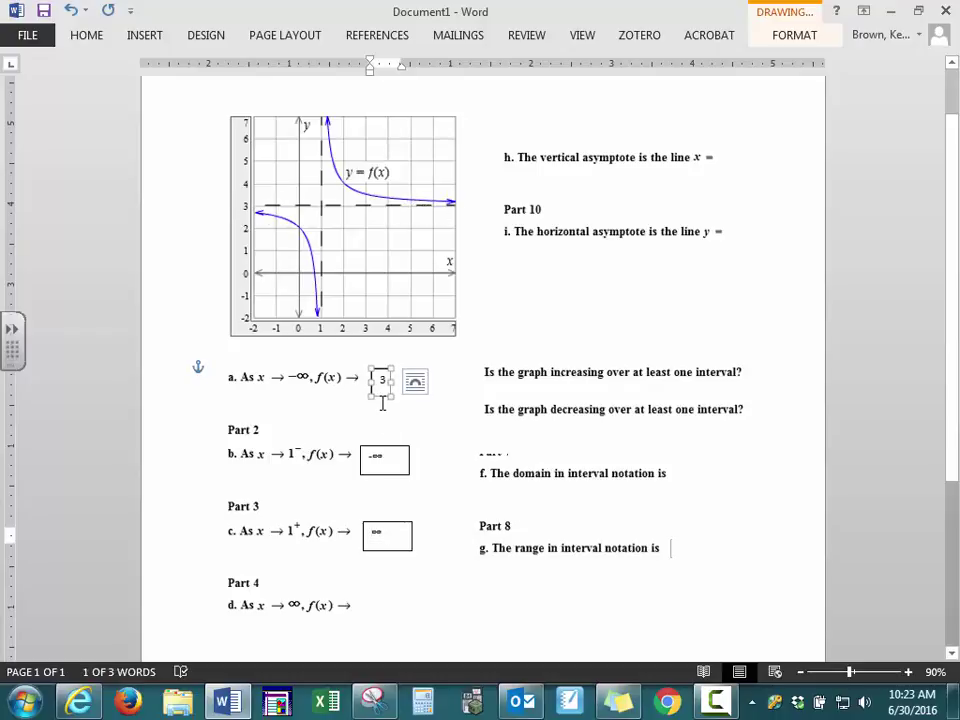
pyautogui.click(375, 603)
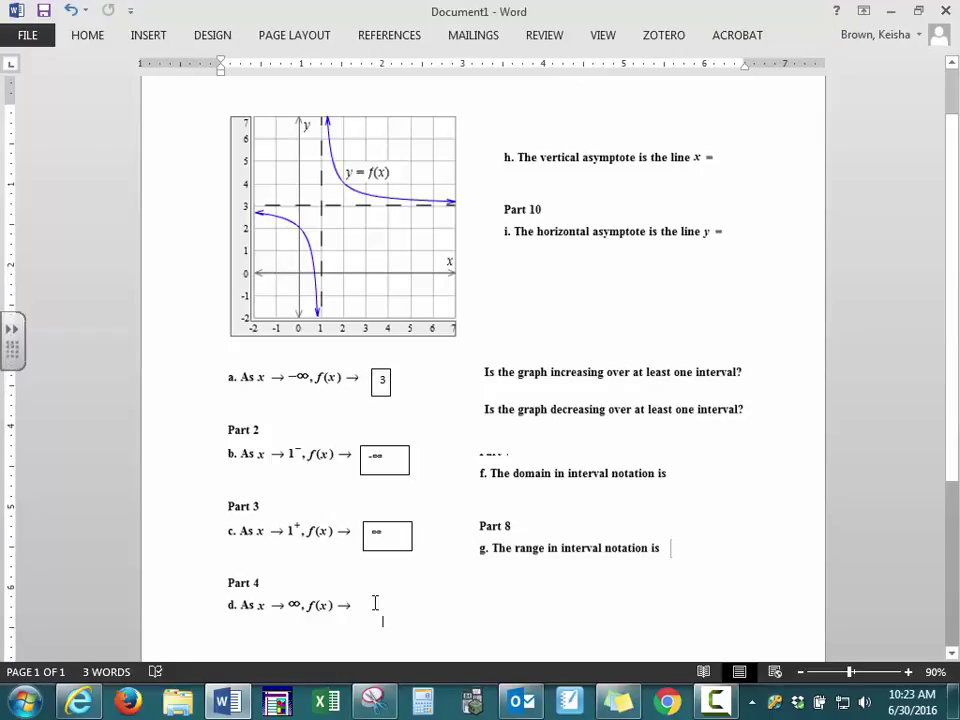
pyautogui.hotkey('ctrl', 'v')
pyautogui.moveTo(232, 371); pyautogui.dragTo(372, 609)
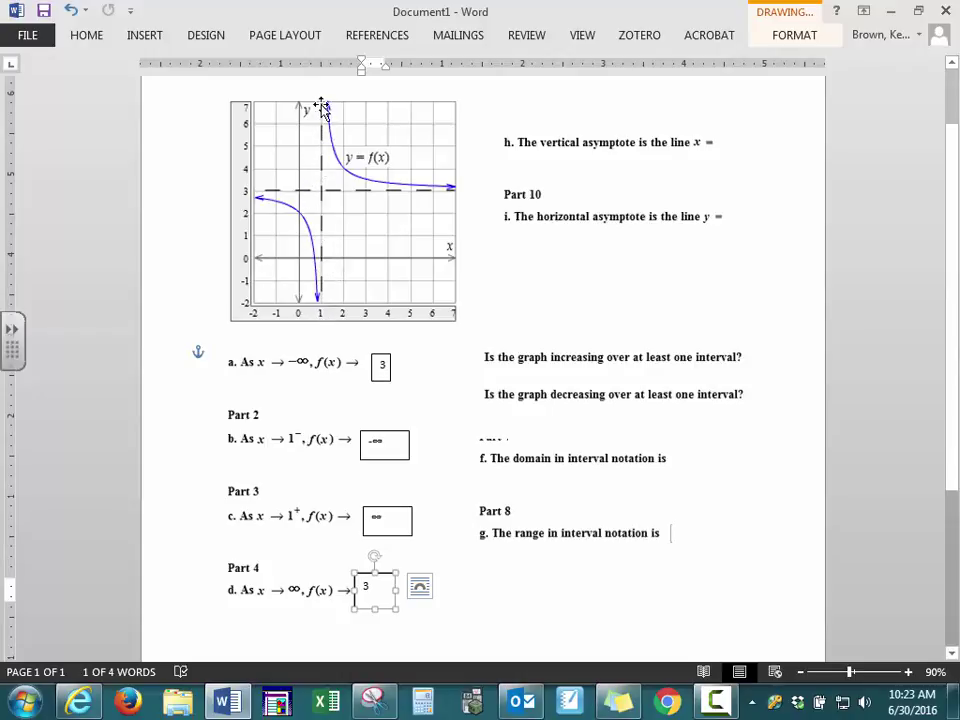
pyautogui.click(318, 145)
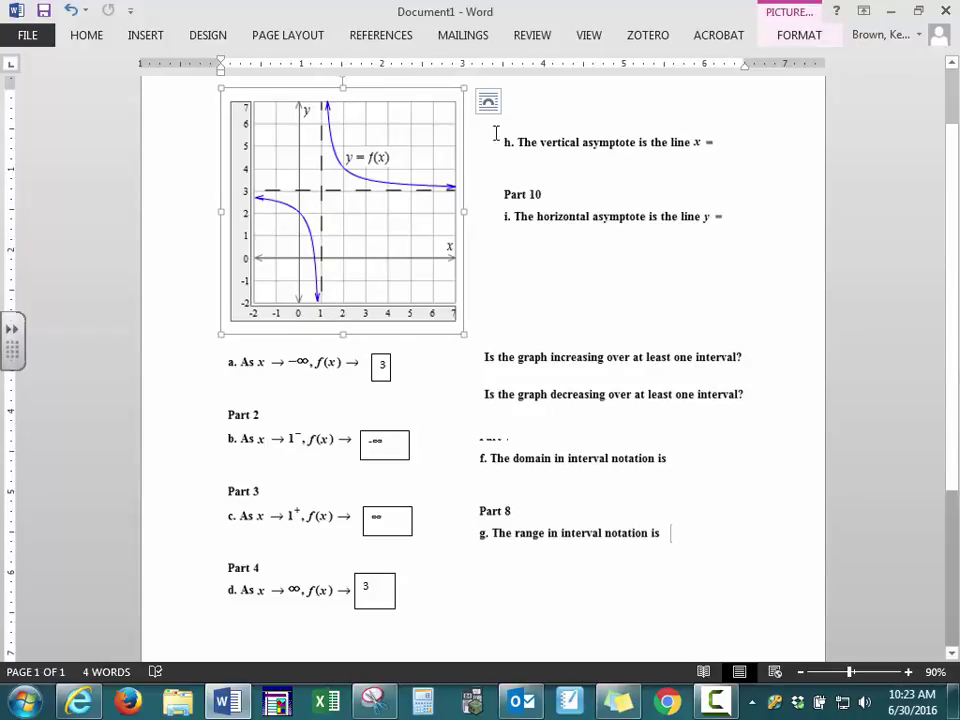
# Place a pasted answer box reading 1 after 'x =' in item h.
pyautogui.click(738, 147)
pyautogui.hotkey('ctrl', 'v')
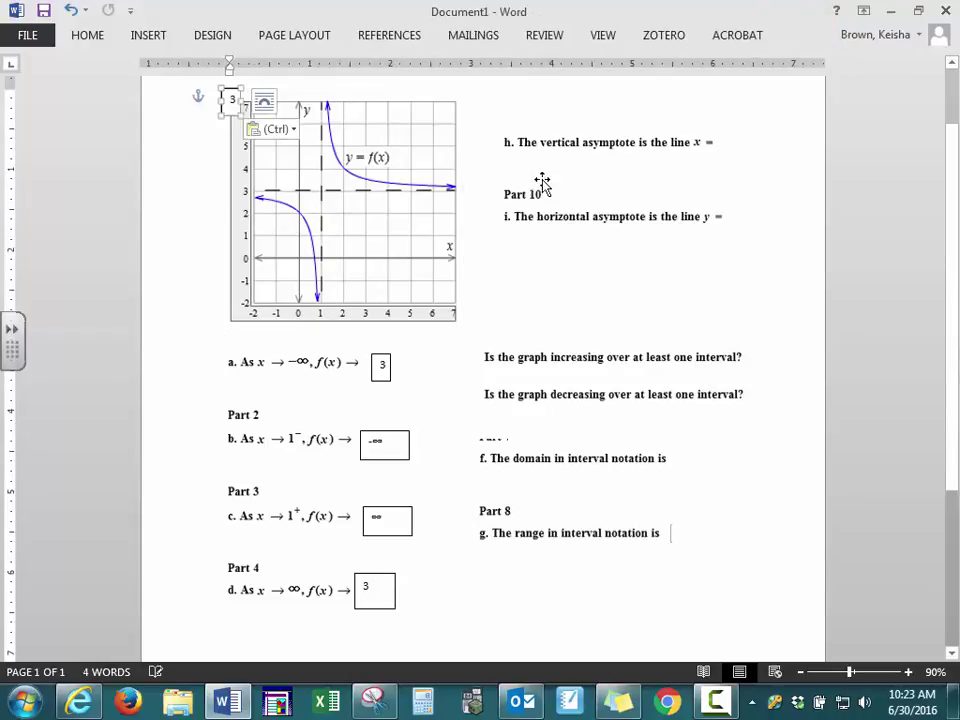
pyautogui.click(233, 95)
pyautogui.moveTo(234, 88); pyautogui.dragTo(732, 204)
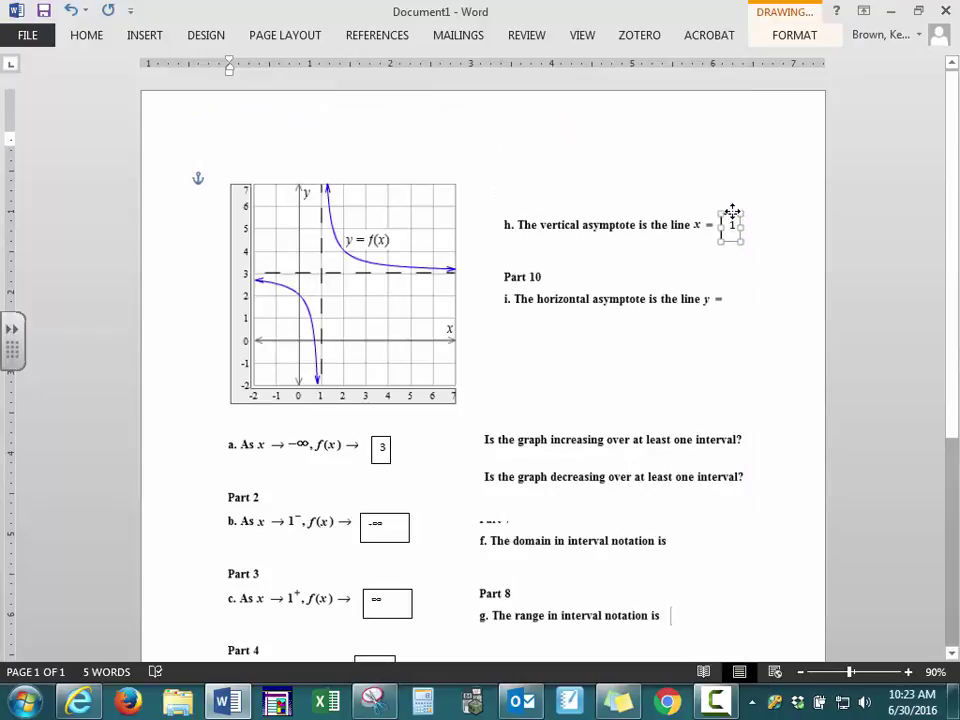
pyautogui.scroll(-3, 724, 220)
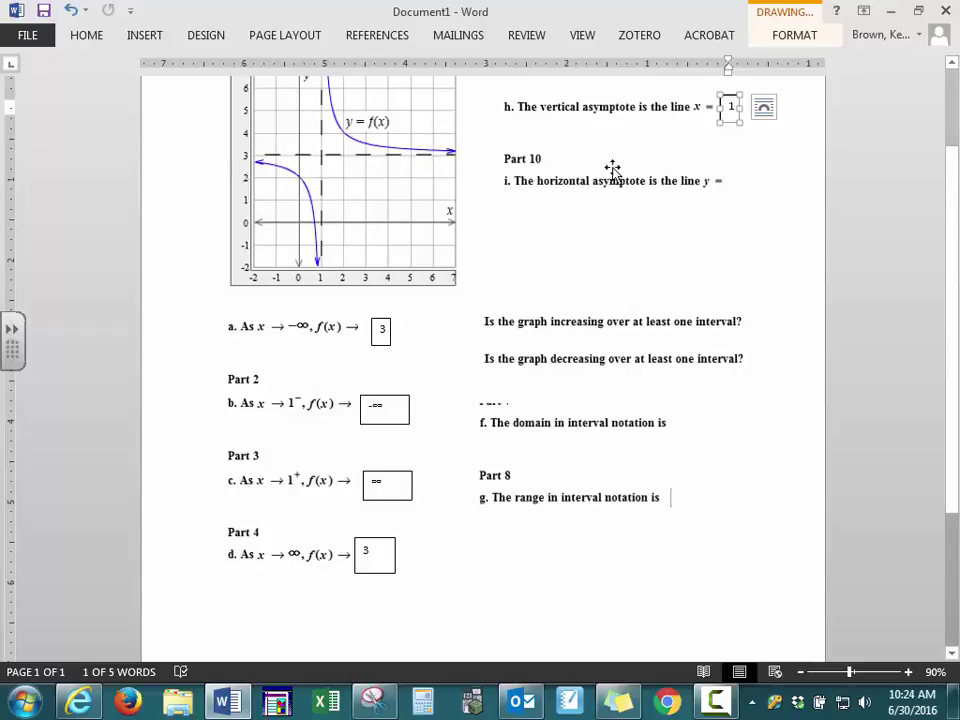
# Paste another 3 answer box and move it after 'y =' in item i.
pyautogui.click(745, 179)
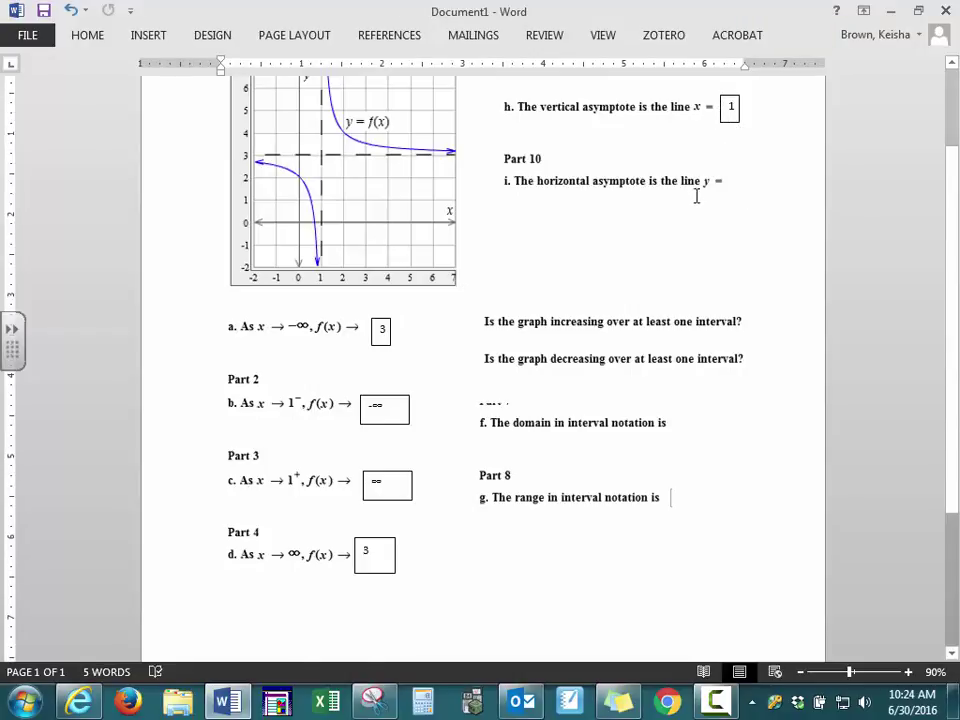
pyautogui.hotkey('ctrl', 'v')
pyautogui.moveTo(236, 176); pyautogui.dragTo(745, 287)
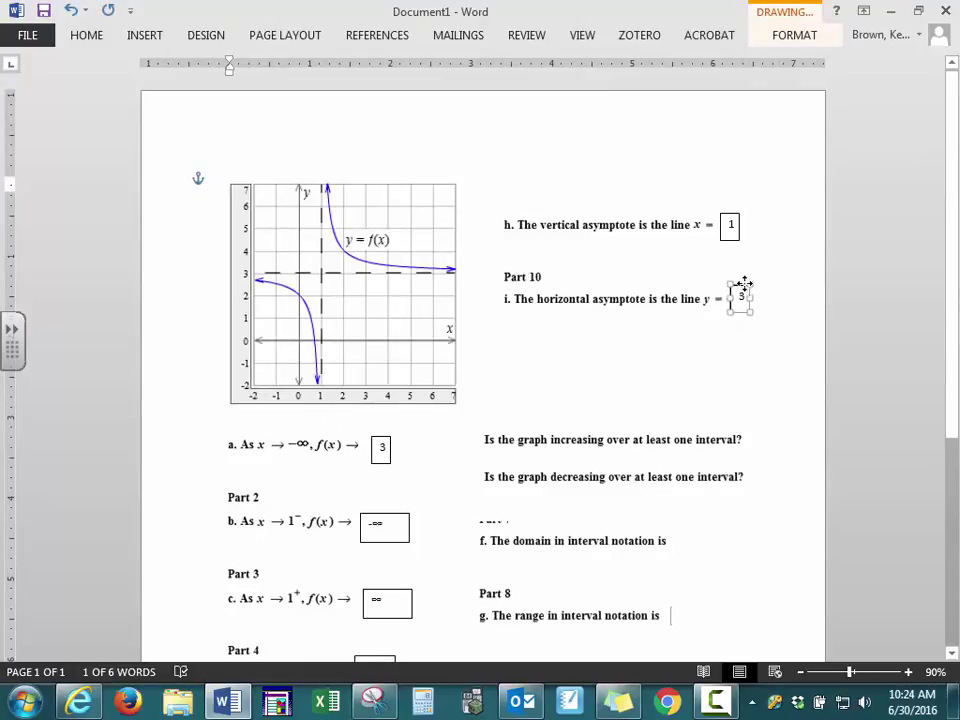
pyautogui.click(593, 356)
pyautogui.scroll(-3, 585, 345)
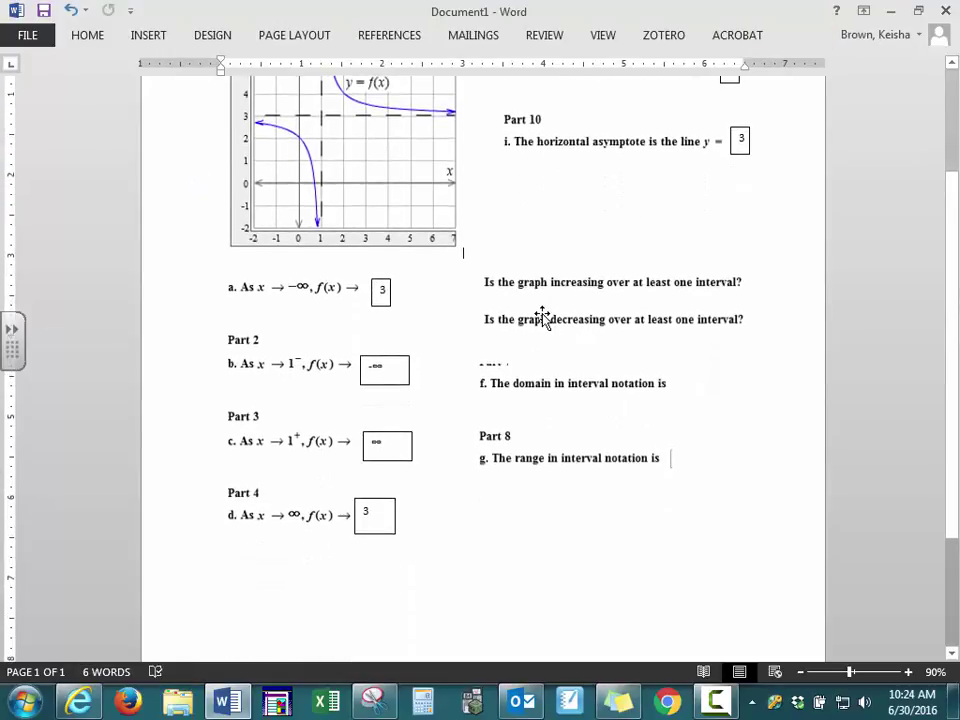
pyautogui.scroll(1, 540, 315)
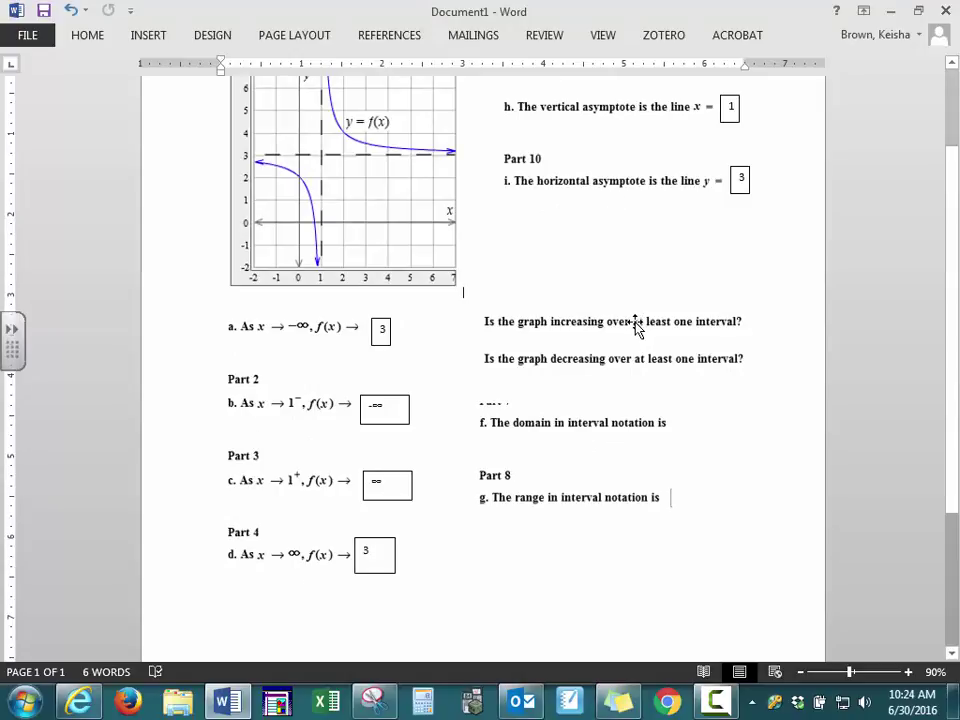
pyautogui.scroll(1, 245, 167)
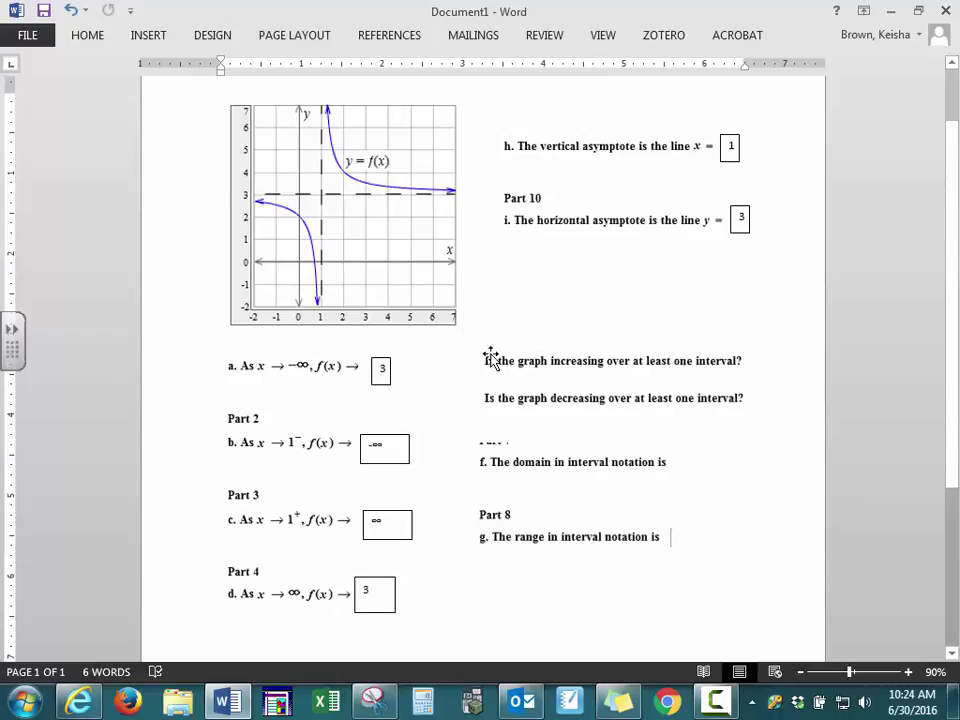
# Paste an answer box, change its 3 to 'no', and place it after the increasing question.
pyautogui.rightClick(720, 322)
pyautogui.click(760, 400)
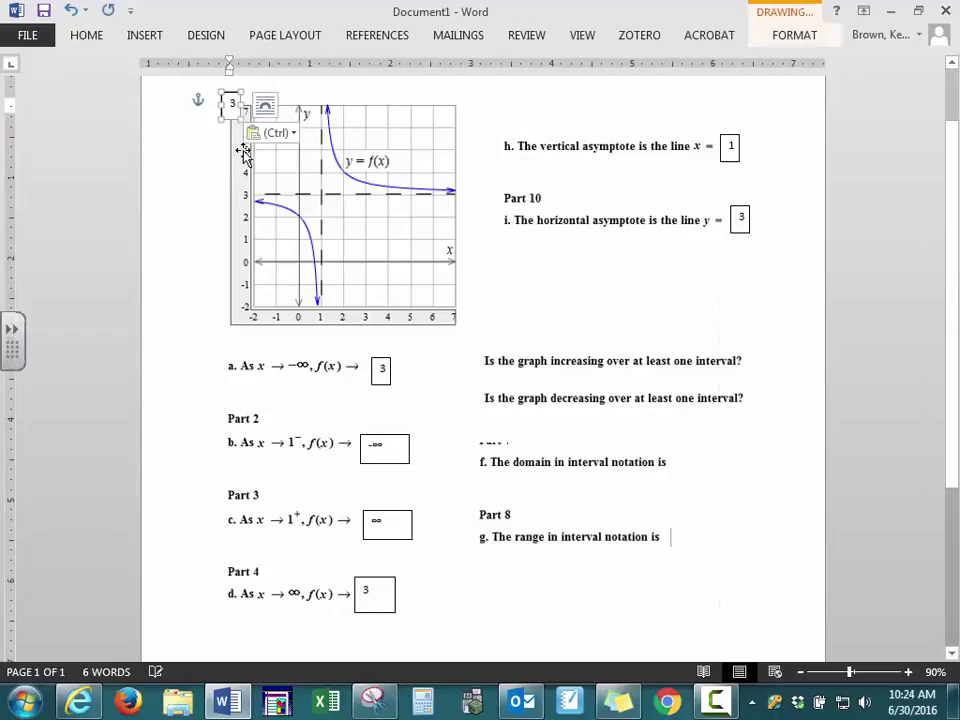
pyautogui.moveTo(237, 104); pyautogui.dragTo(220, 150)
pyautogui.write('∞')
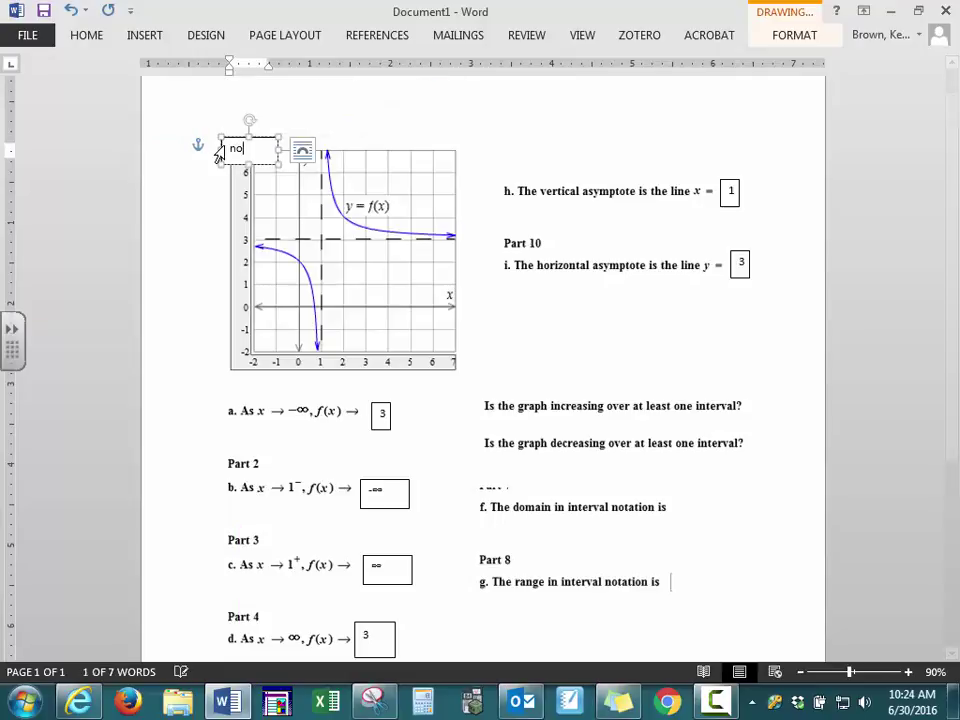
pyautogui.moveTo(240, 142); pyautogui.dragTo(759, 398)
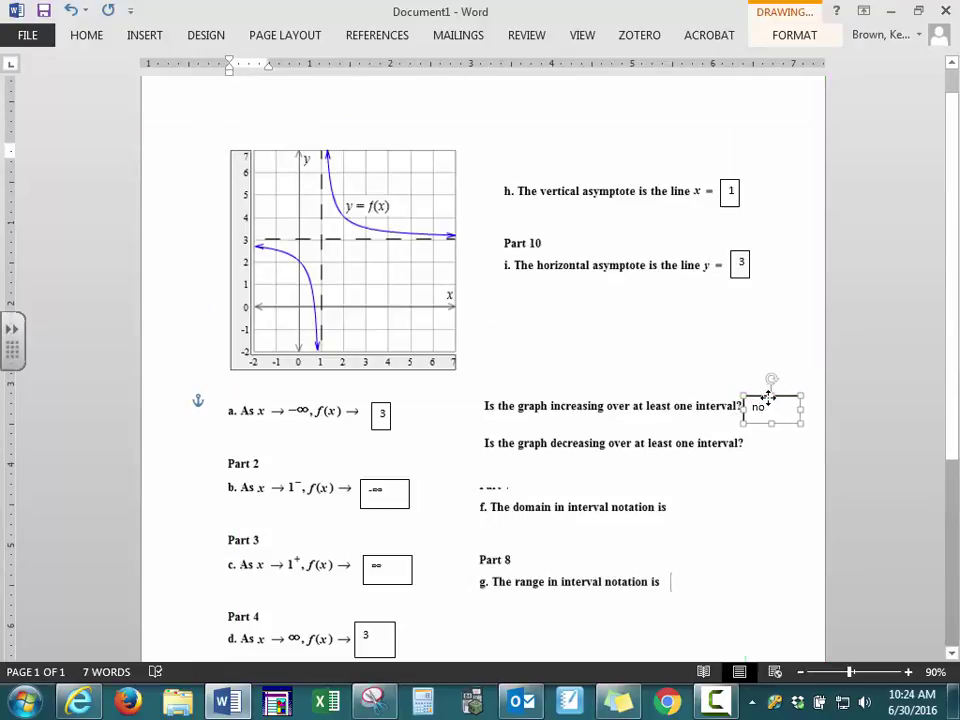
pyautogui.click(589, 332)
pyautogui.scroll(-3, 585, 365)
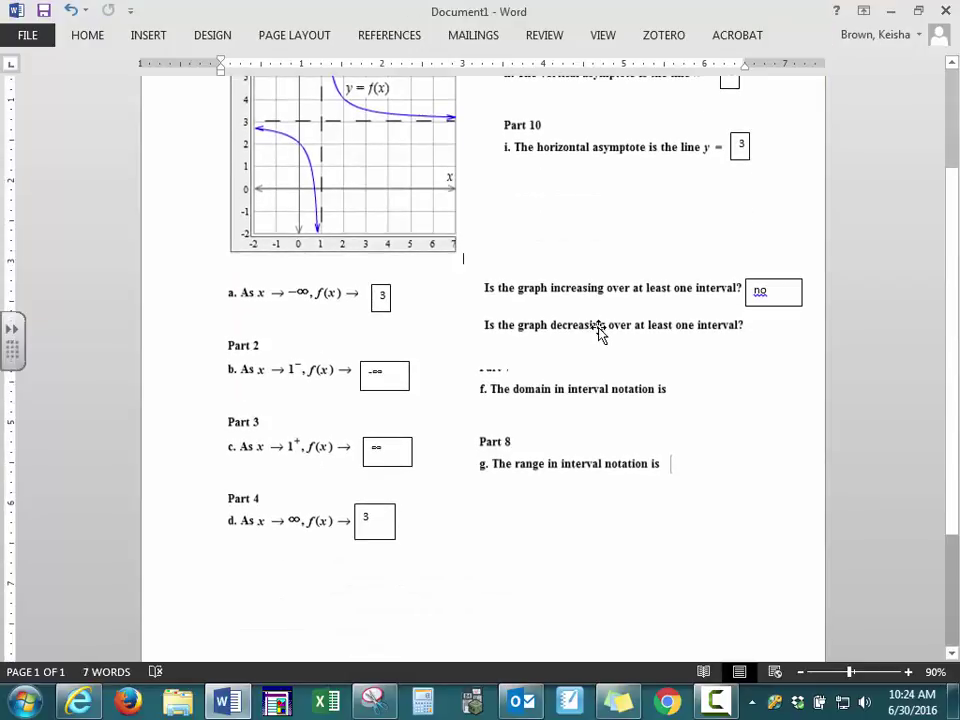
pyautogui.scroll(1, 650, 358)
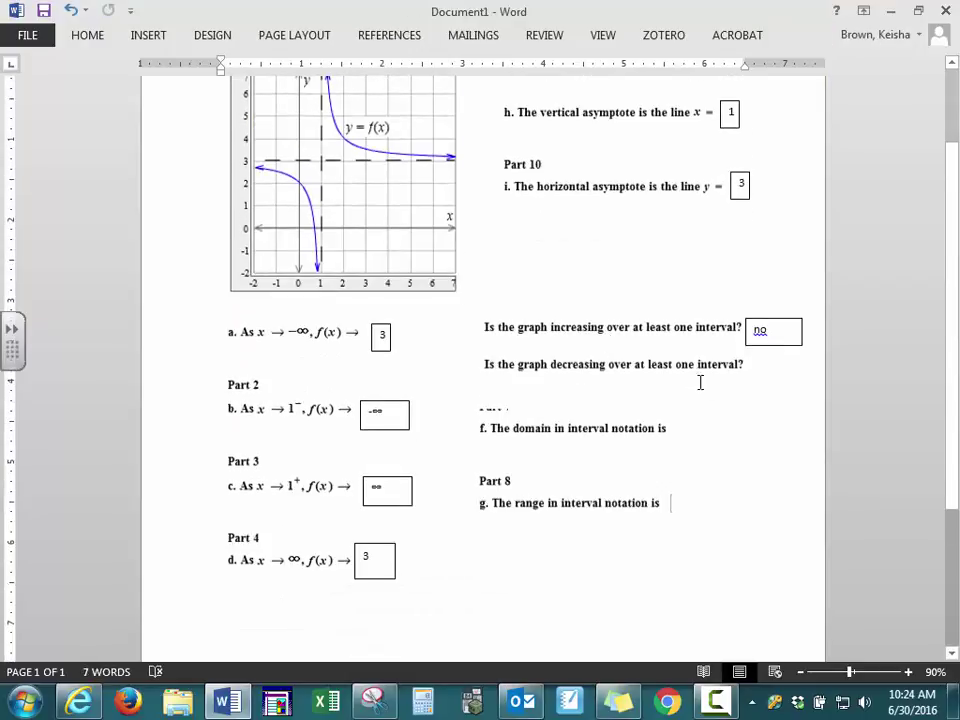
pyautogui.click(774, 345)
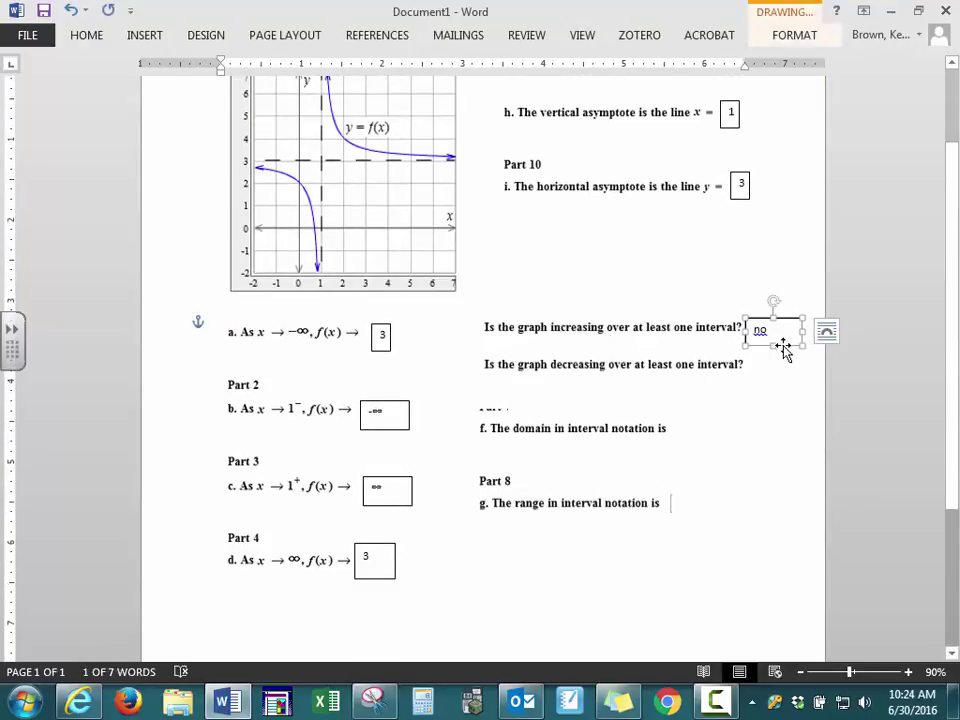
pyautogui.click(783, 345)
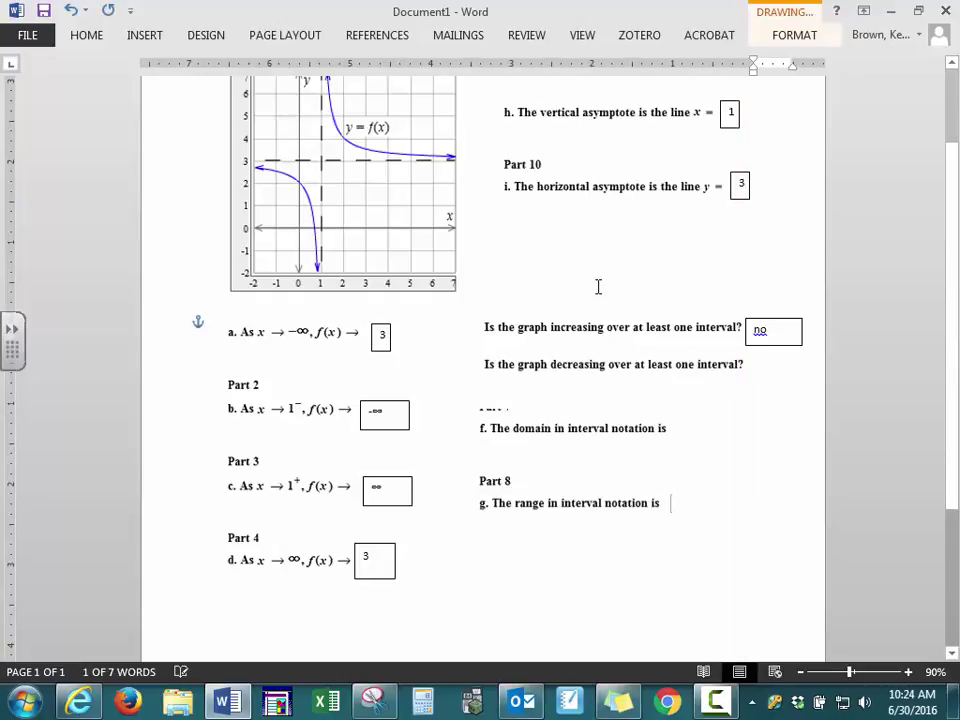